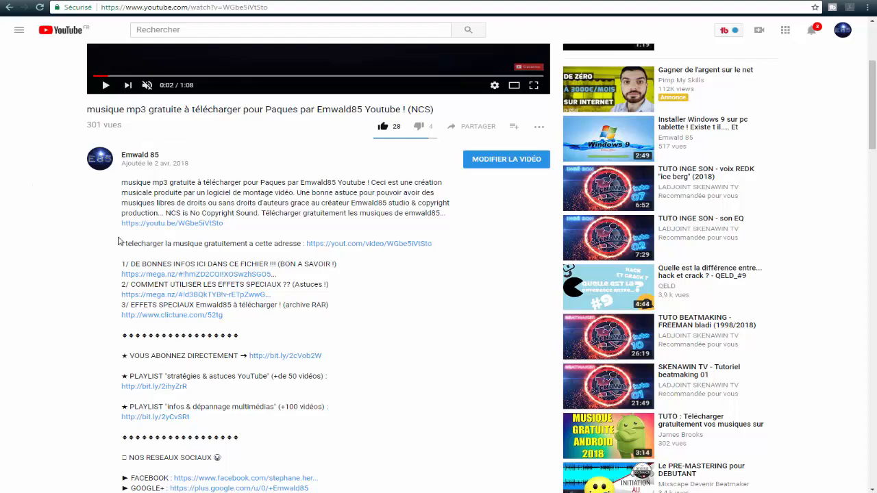
- Look through the video description's links to the special effects archive, playlists and social networks
{"action": "scroll", "coordinate": [98, 237], "scroll_direction": "down", "scroll_amount": 3}
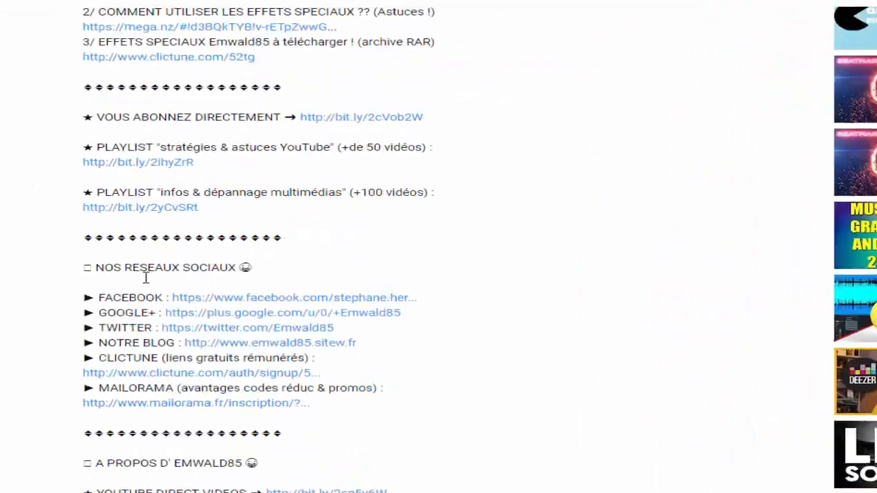
{"action": "scroll", "coordinate": [146, 278], "scroll_direction": "down", "scroll_amount": 2}
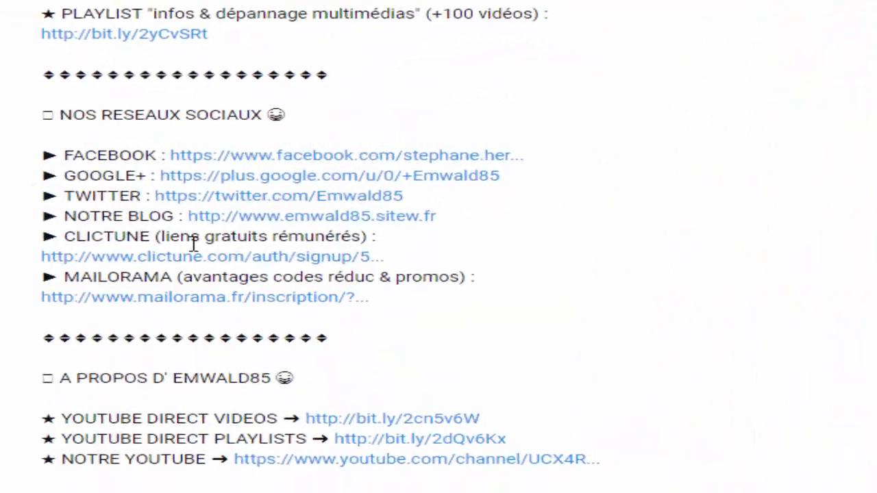
{"action": "scroll", "coordinate": [197, 221], "scroll_direction": "up", "scroll_amount": 2}
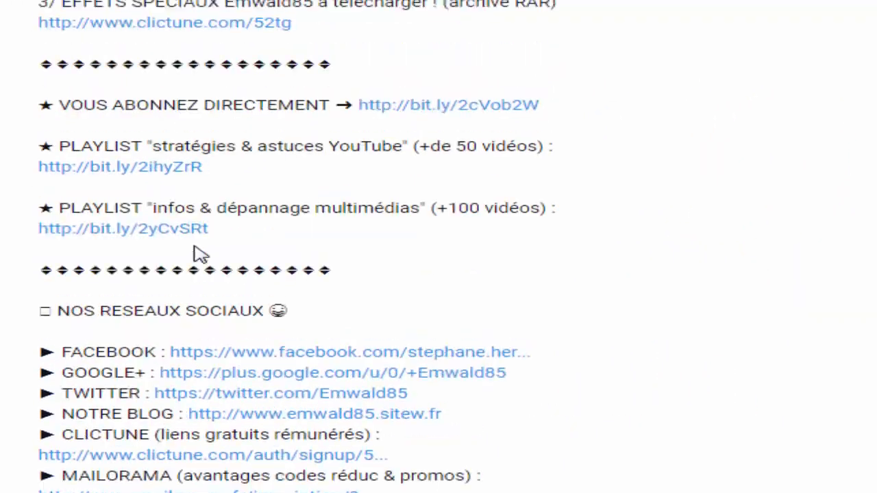
{"action": "scroll", "coordinate": [199, 254], "scroll_direction": "up", "scroll_amount": 2}
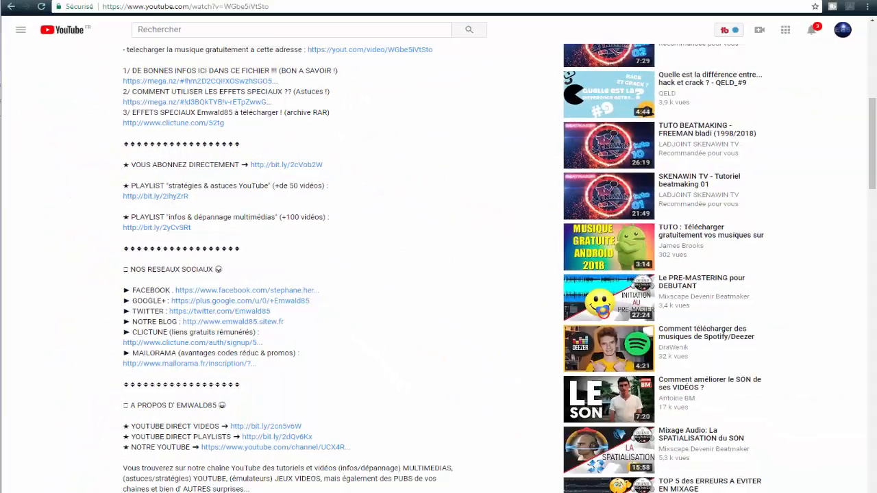
{"action": "left_click", "coordinate": [221, 125]}
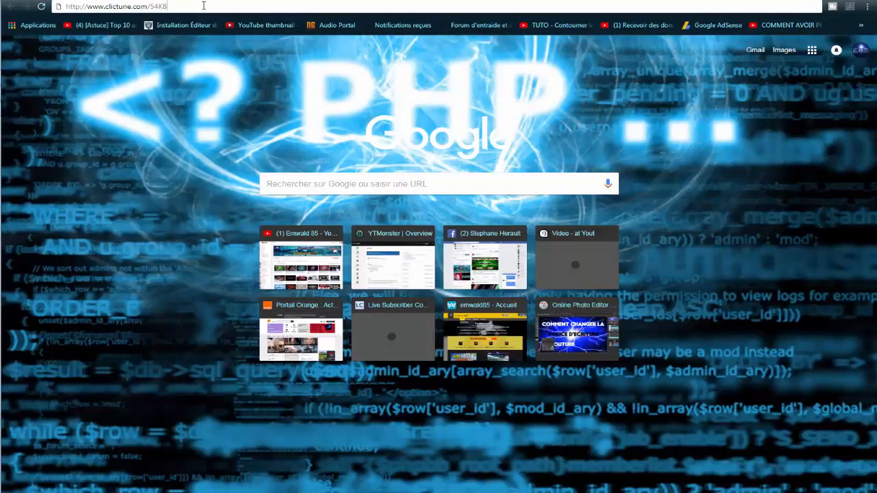
{"action": "double_click", "coordinate": [178, 5]}
{"action": "left_click", "coordinate": [177, 5]}
{"action": "double_click", "coordinate": [177, 6]}
{"action": "left_click", "coordinate": [177, 6]}
{"action": "triple_click", "coordinate": [175, 5]}
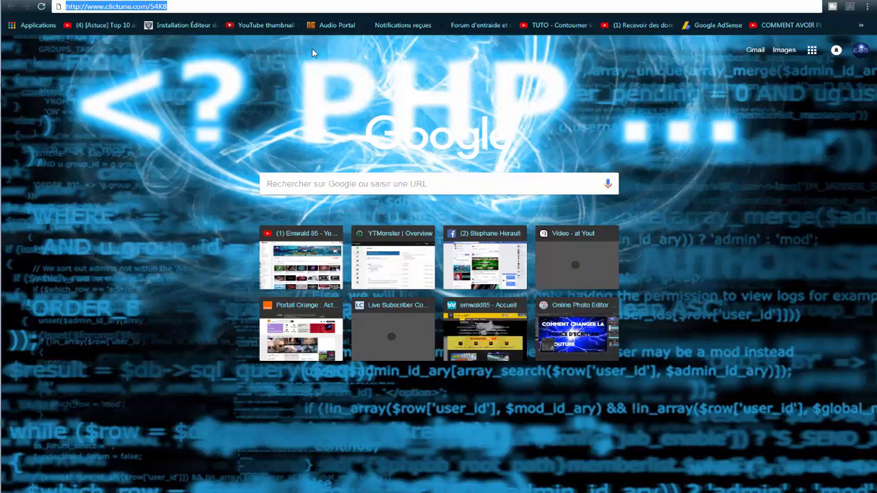
{"action": "key", "text": "Return"}
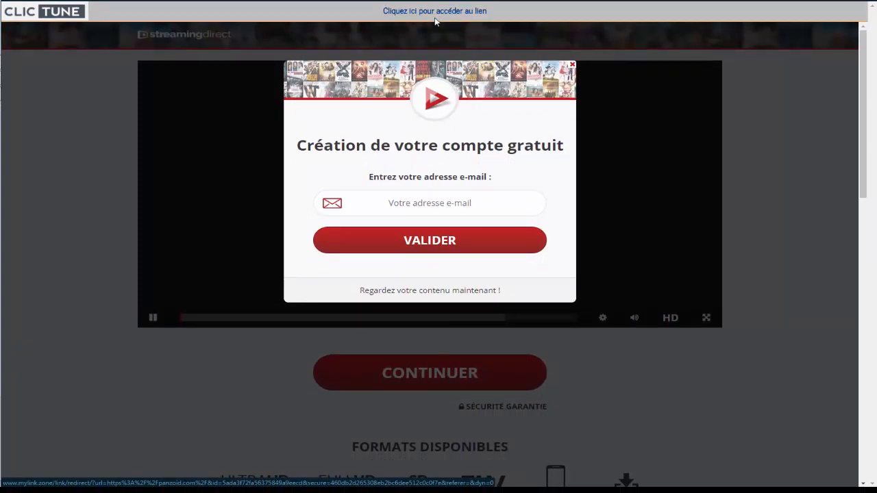
{"action": "left_click", "coordinate": [436, 19]}
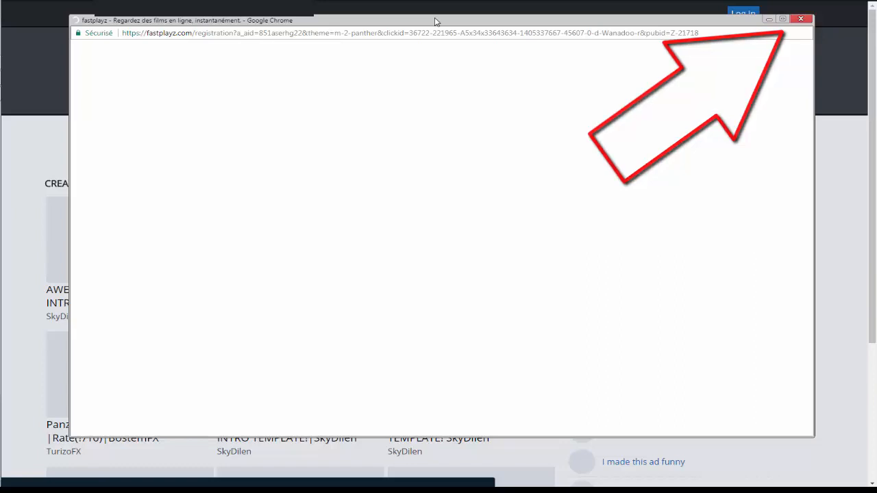
{"action": "key", "text": "alt+F4"}
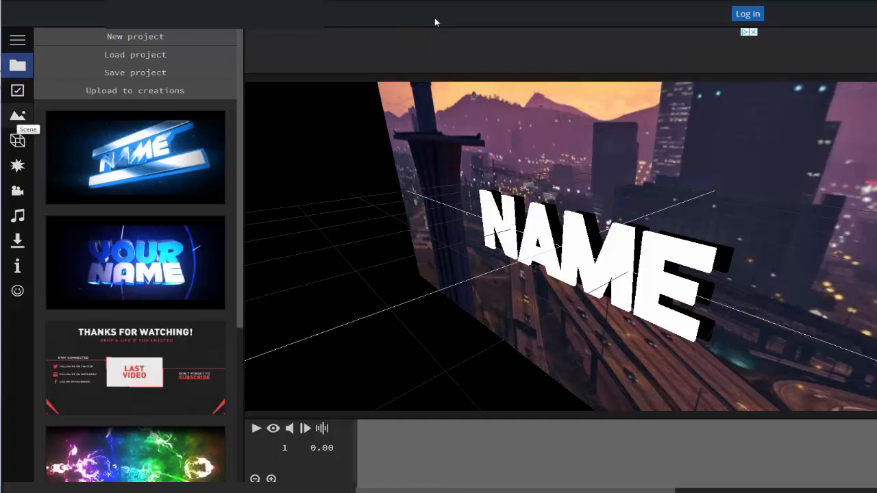
- Review the intro project's scene choices and its basic video settings
{"action": "left_click", "coordinate": [17, 115]}
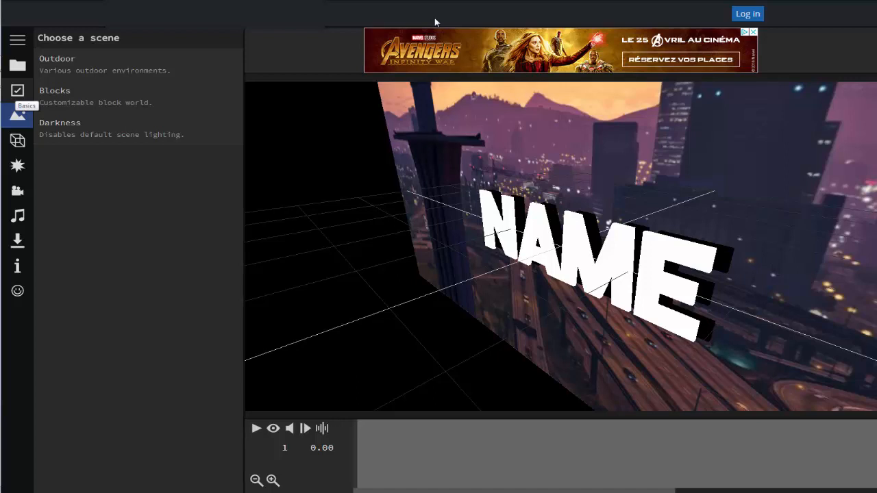
{"action": "left_click", "coordinate": [17, 90]}
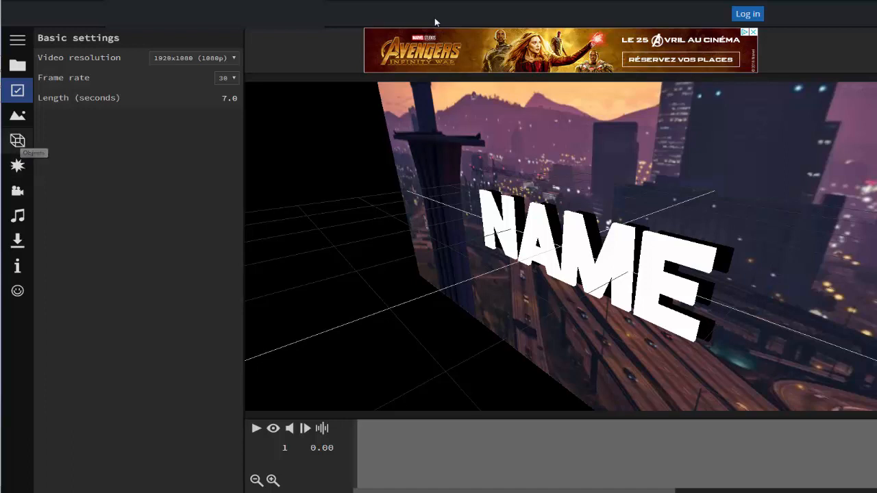
{"action": "left_click", "coordinate": [18, 140]}
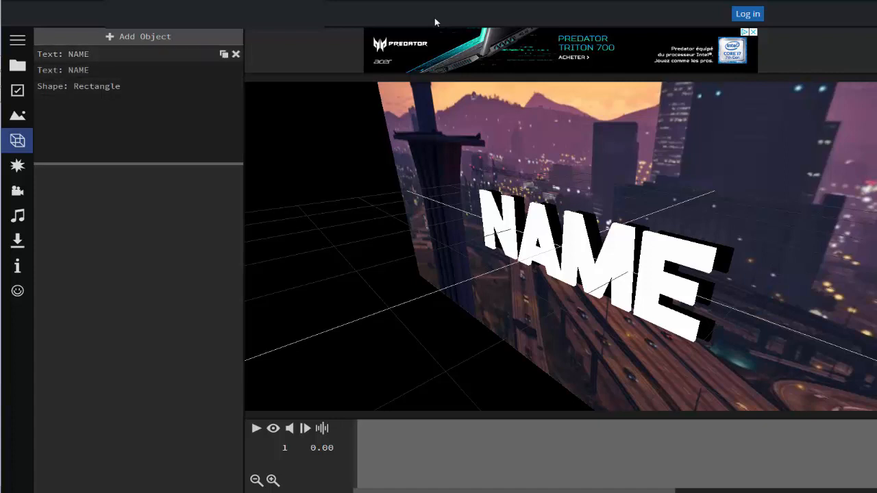
{"action": "left_click", "coordinate": [137, 54]}
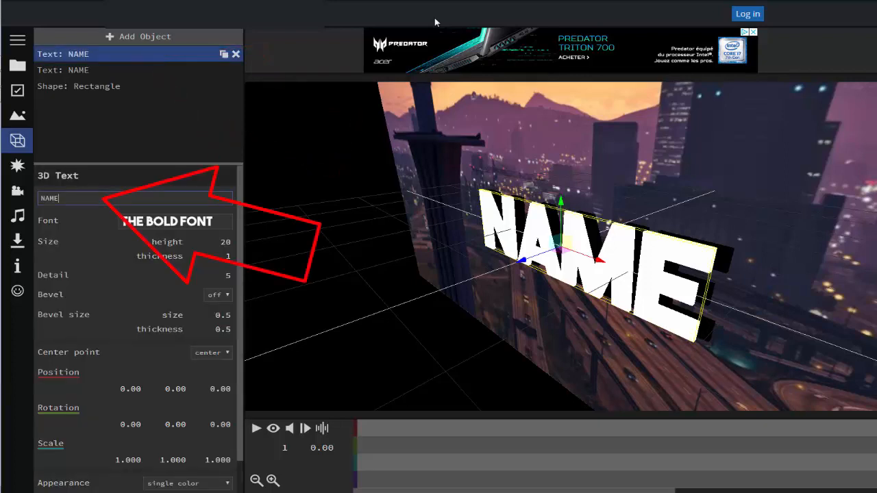
{"action": "key", "text": "ctrl+a"}
{"action": "type", "text": "emwa"}
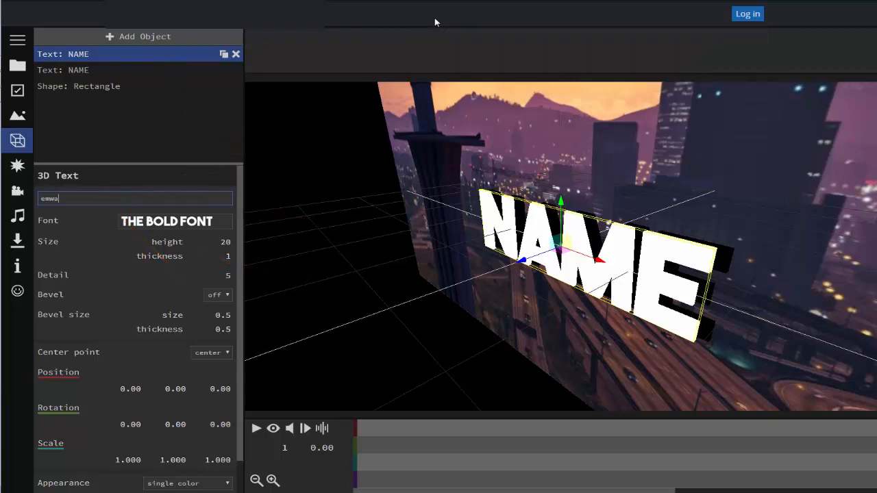
{"action": "type", "text": "ld05"}
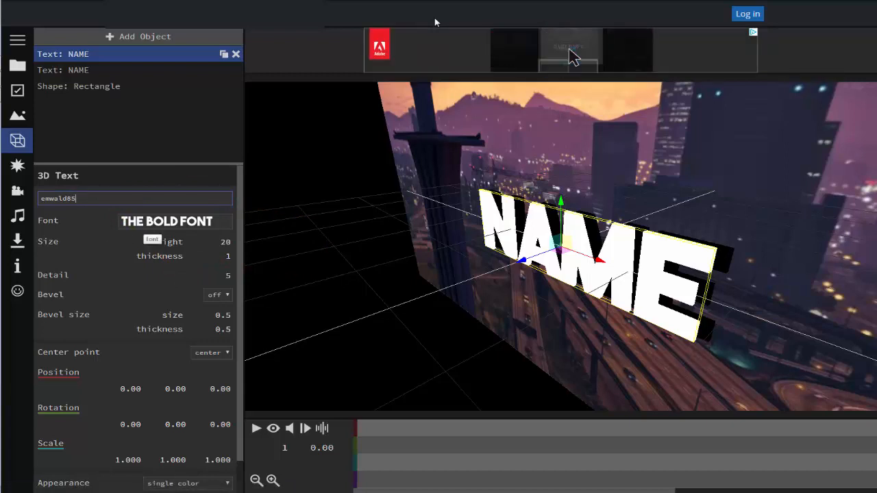
- Set the color of the front emwald85 text to red #d82121
{"action": "scroll", "coordinate": [135, 308], "scroll_direction": "down", "scroll_amount": 1}
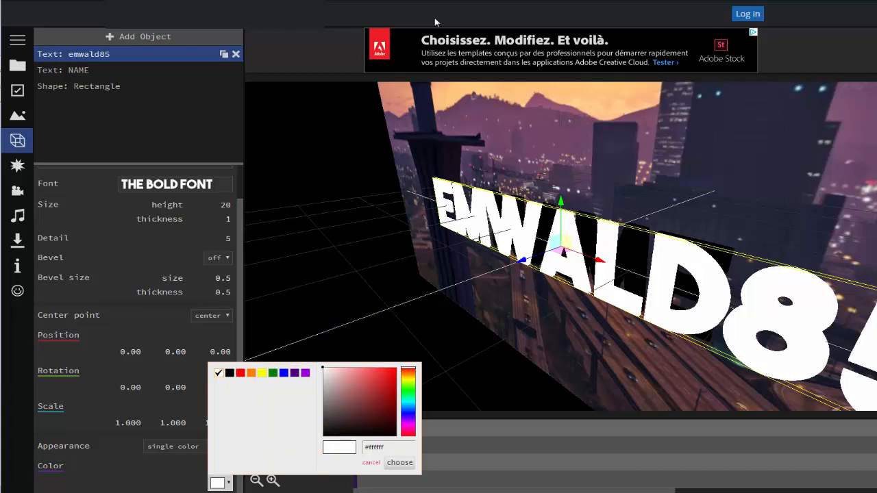
{"action": "left_click", "coordinate": [372, 394]}
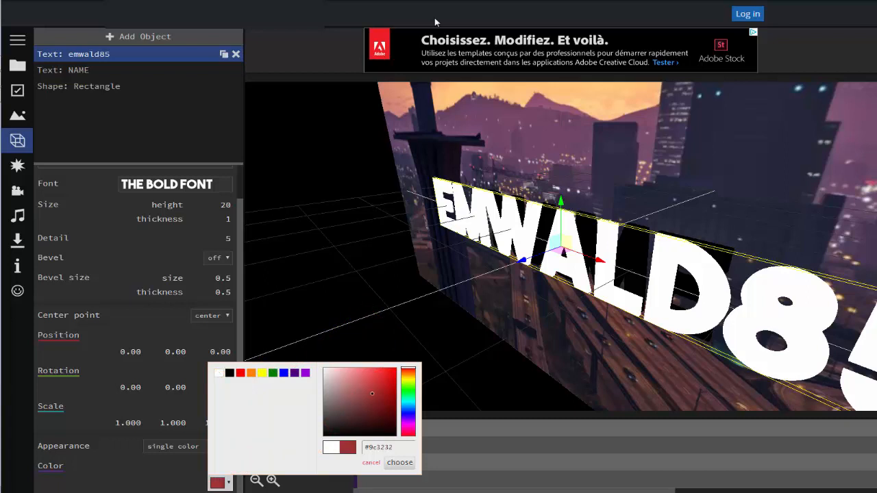
{"action": "left_click", "coordinate": [381, 379]}
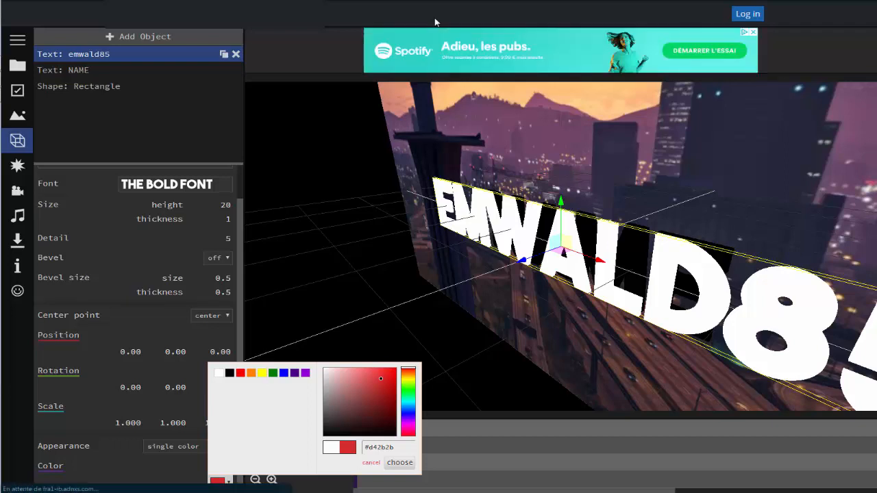
{"action": "left_click", "coordinate": [384, 378]}
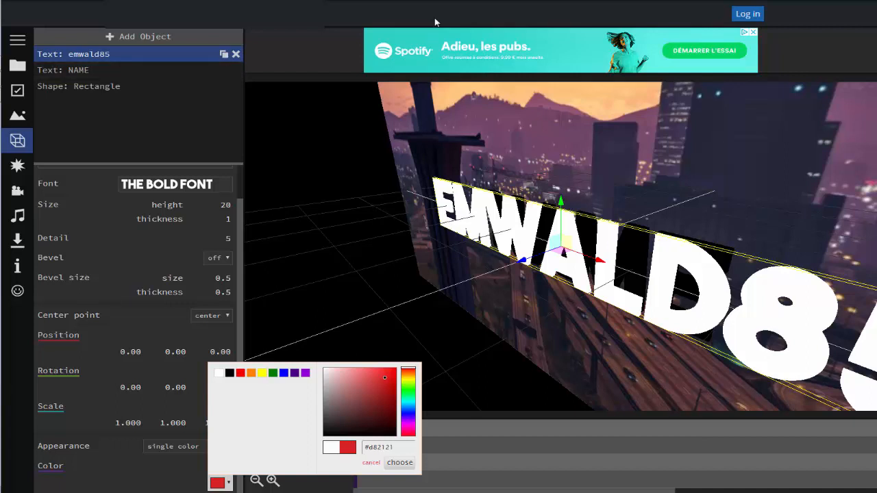
{"action": "key", "text": "Return"}
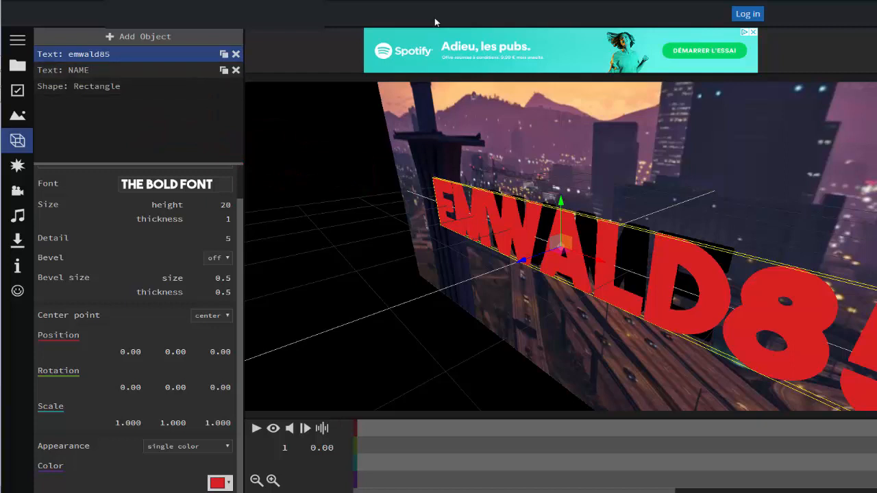
{"action": "left_click", "coordinate": [137, 70]}
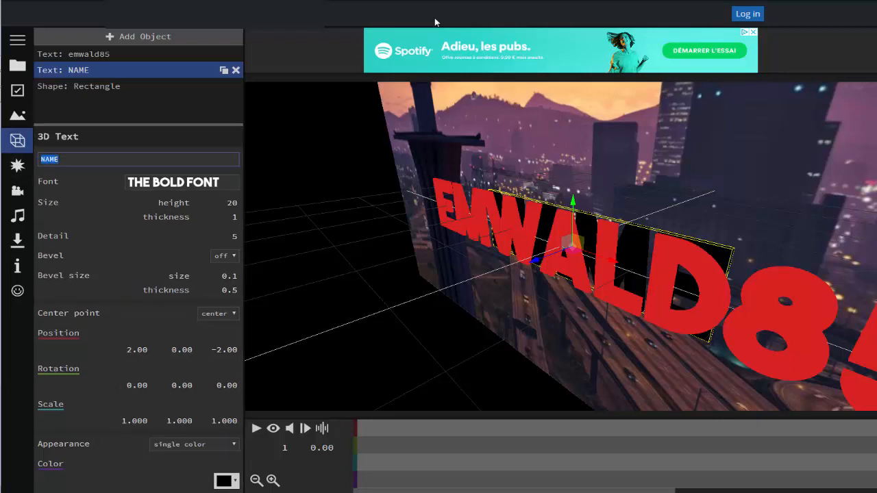
{"action": "type", "text": "emwald85"}
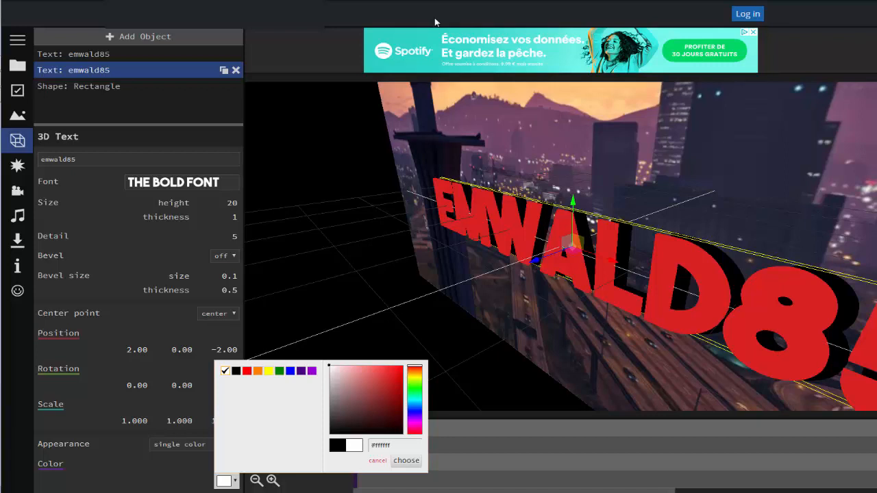
{"action": "key", "text": "Return"}
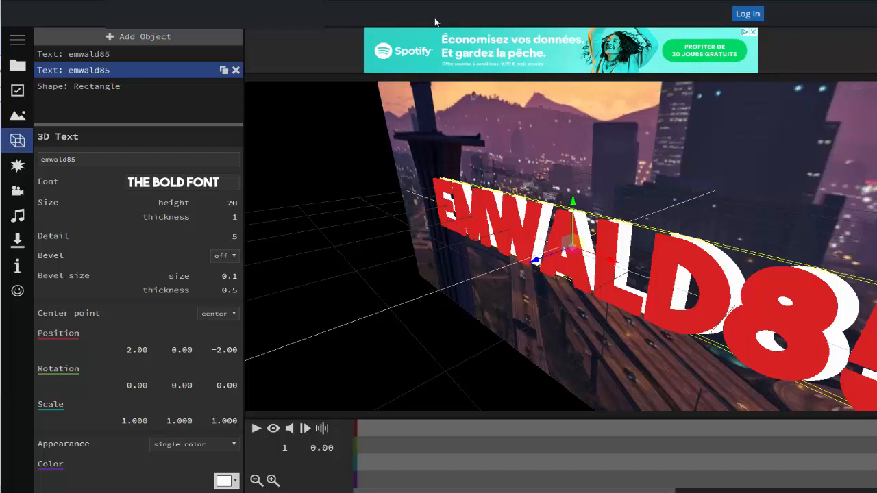
- Set the size height of both emwald85 text objects to 10, starting with the white one behind
{"action": "key", "text": "Tab"}
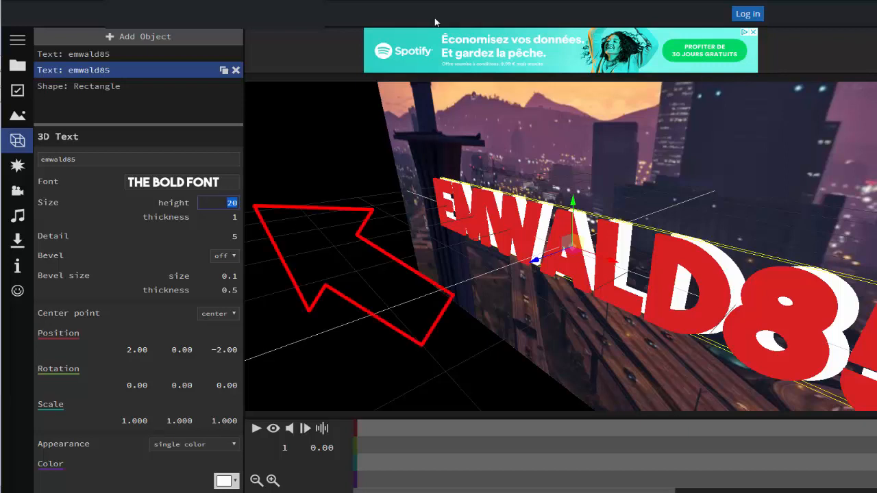
{"action": "type", "text": "10"}
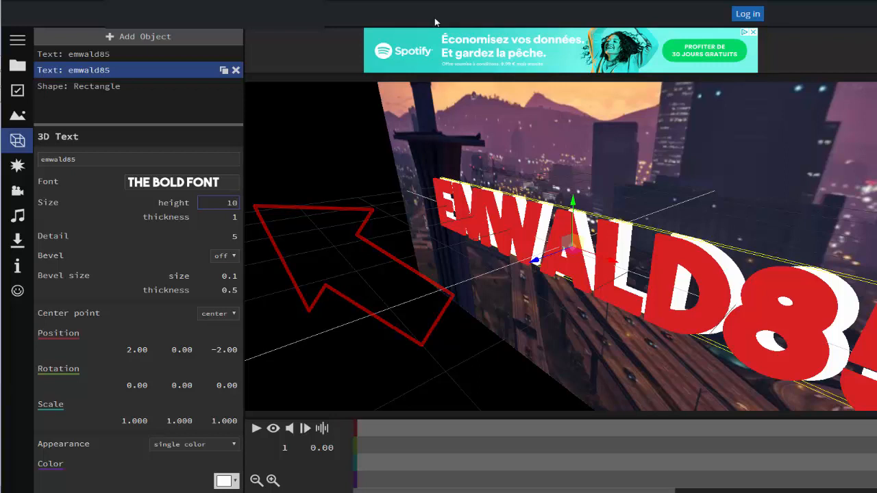
{"action": "key", "text": "Return"}
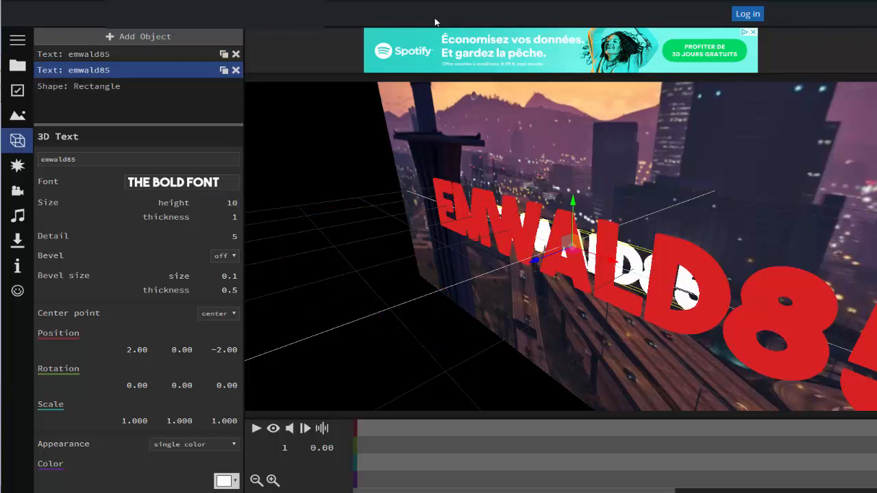
{"action": "left_click", "coordinate": [128, 54]}
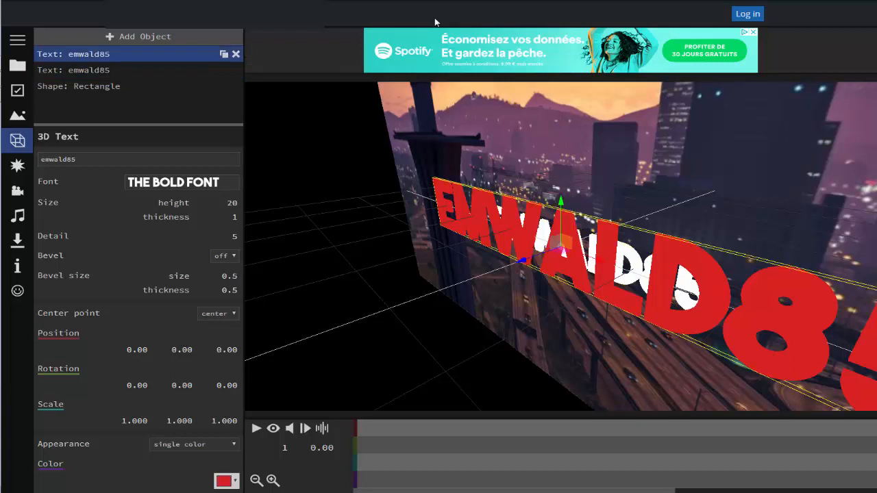
{"action": "left_click", "coordinate": [218, 203]}
{"action": "type", "text": "10"}
{"action": "key", "text": "Return"}
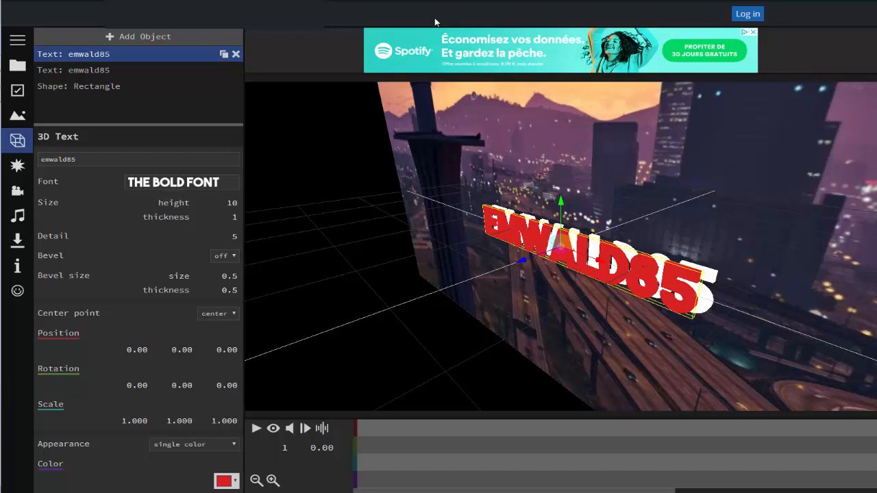
- Change the font of both emwald85 text objects to the Permanent Mark handwriting style
{"action": "left_click", "coordinate": [171, 183]}
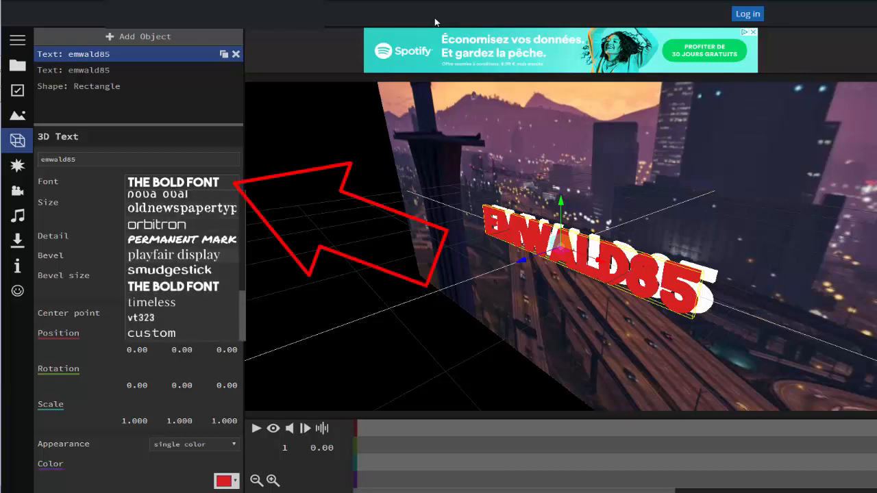
{"action": "left_click", "coordinate": [181, 239]}
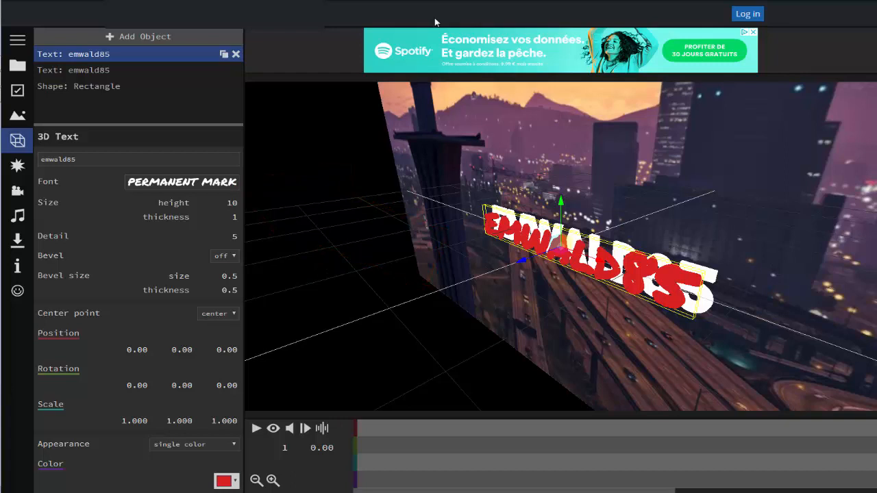
{"action": "left_click", "coordinate": [138, 70]}
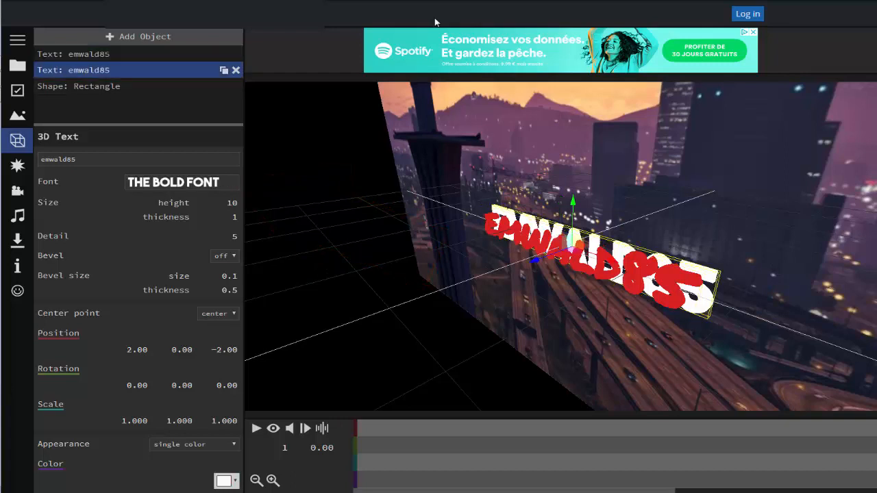
{"action": "left_click", "coordinate": [182, 182]}
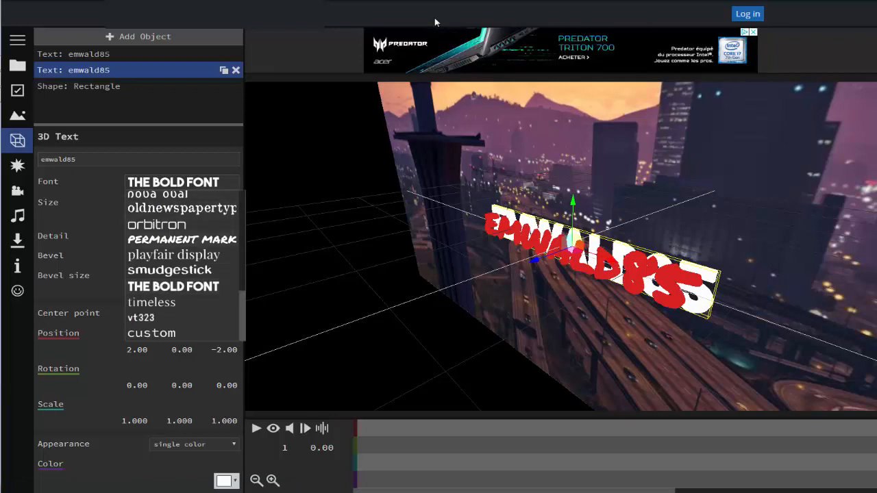
{"action": "left_click", "coordinate": [182, 239]}
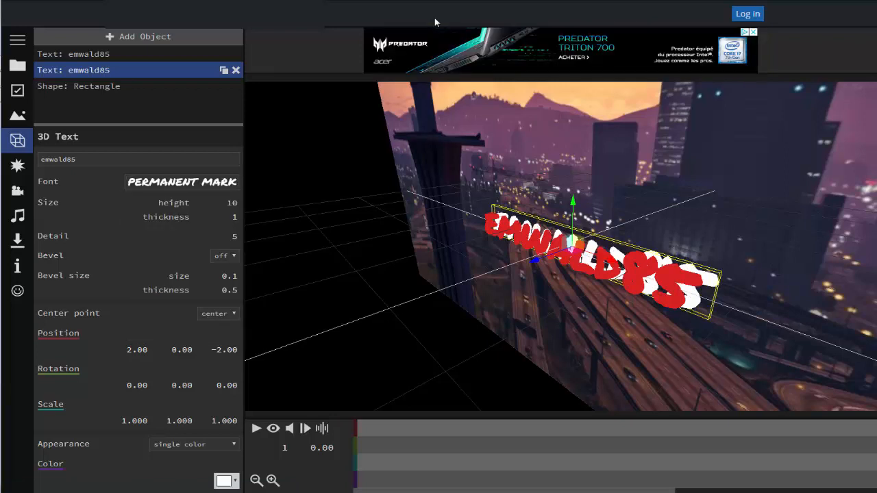